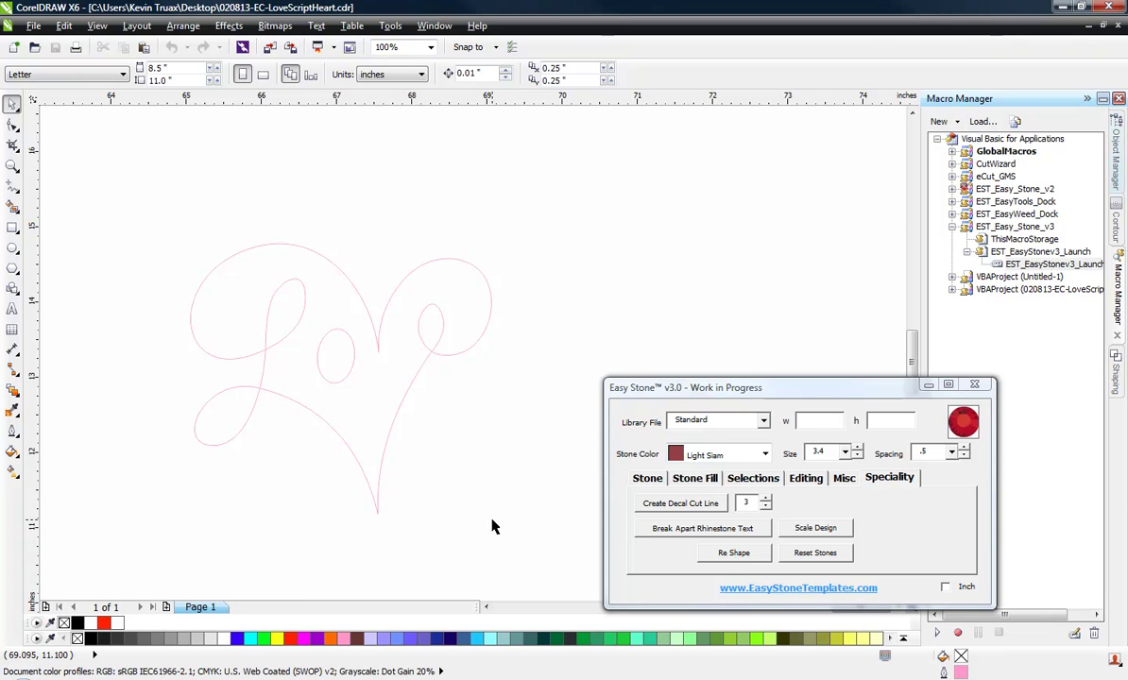
Select the whole Love heart and try Add Stones from the Easy Stone Stone tab
left_click_drag(114, 196, 543, 556)
left_click(647, 478)
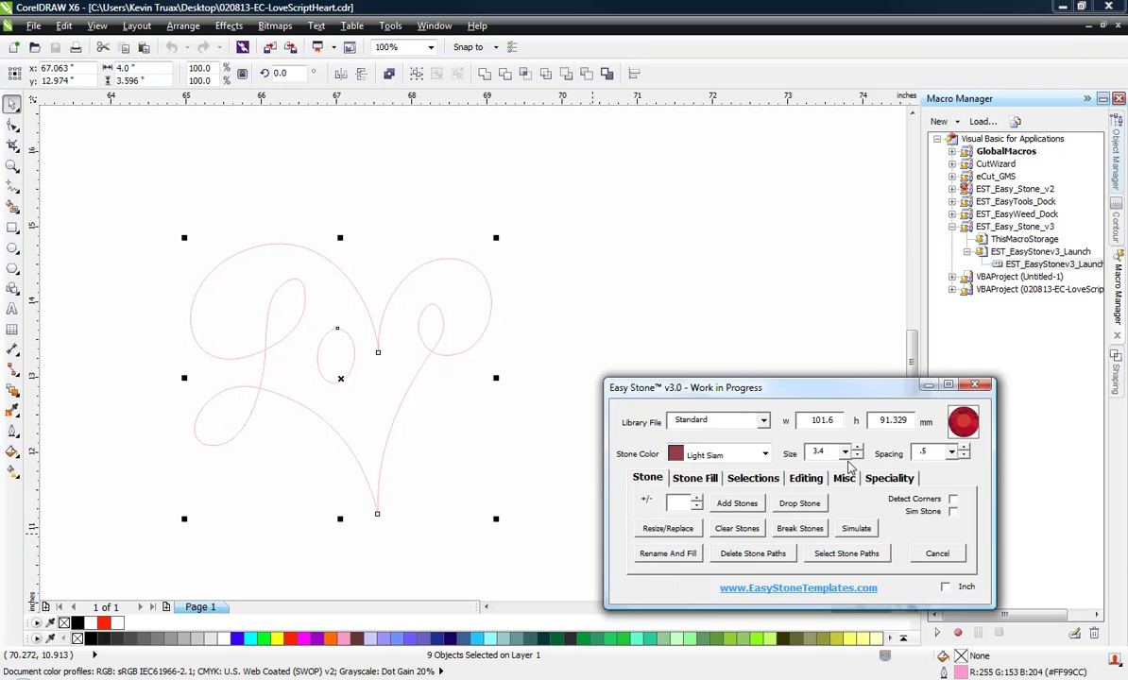
left_click(736, 503)
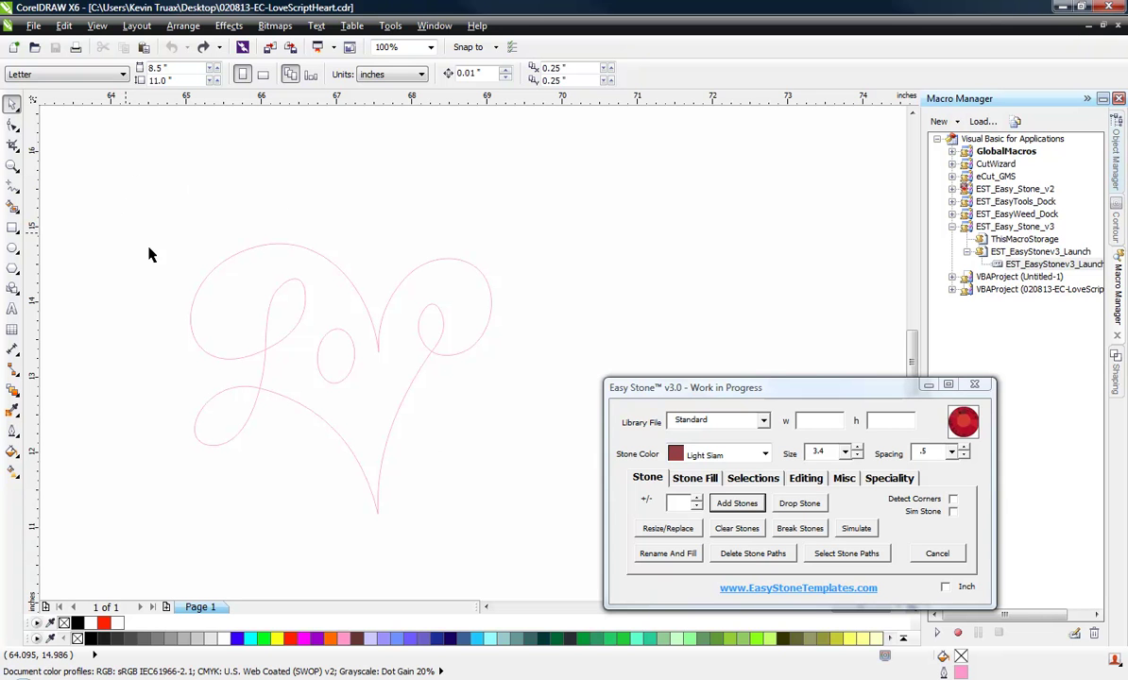
Open Outline Pen for the selected heart and set round line caps and round corners
left_click_drag(117, 230, 549, 570)
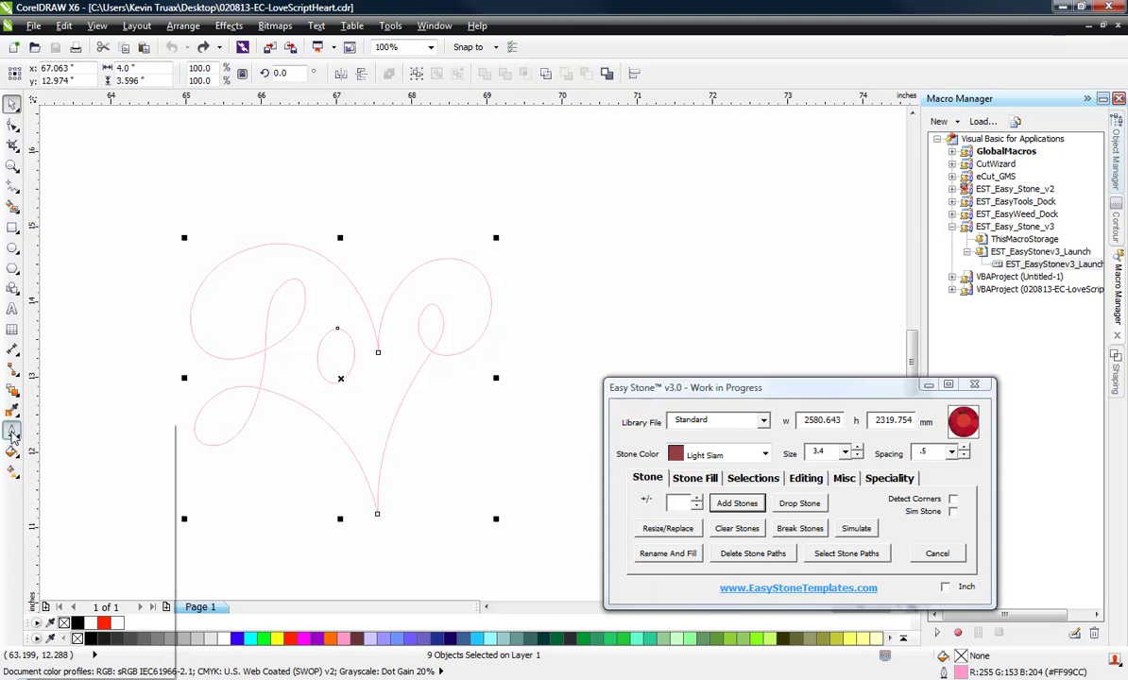
left_click(12, 433)
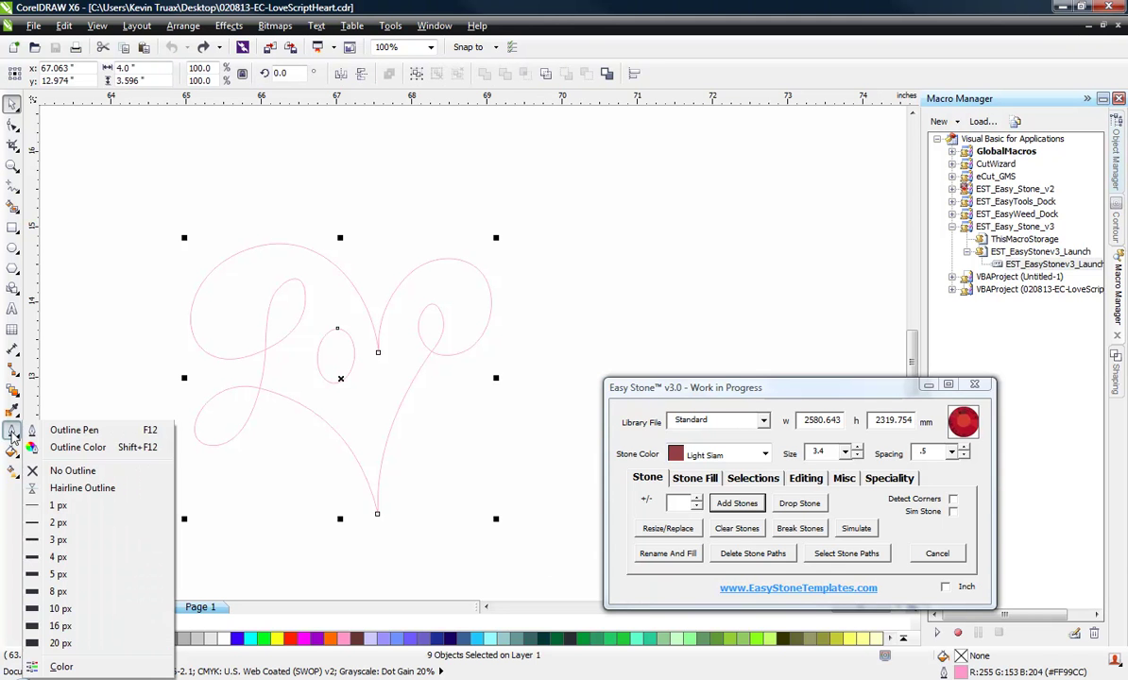
left_click(74, 433)
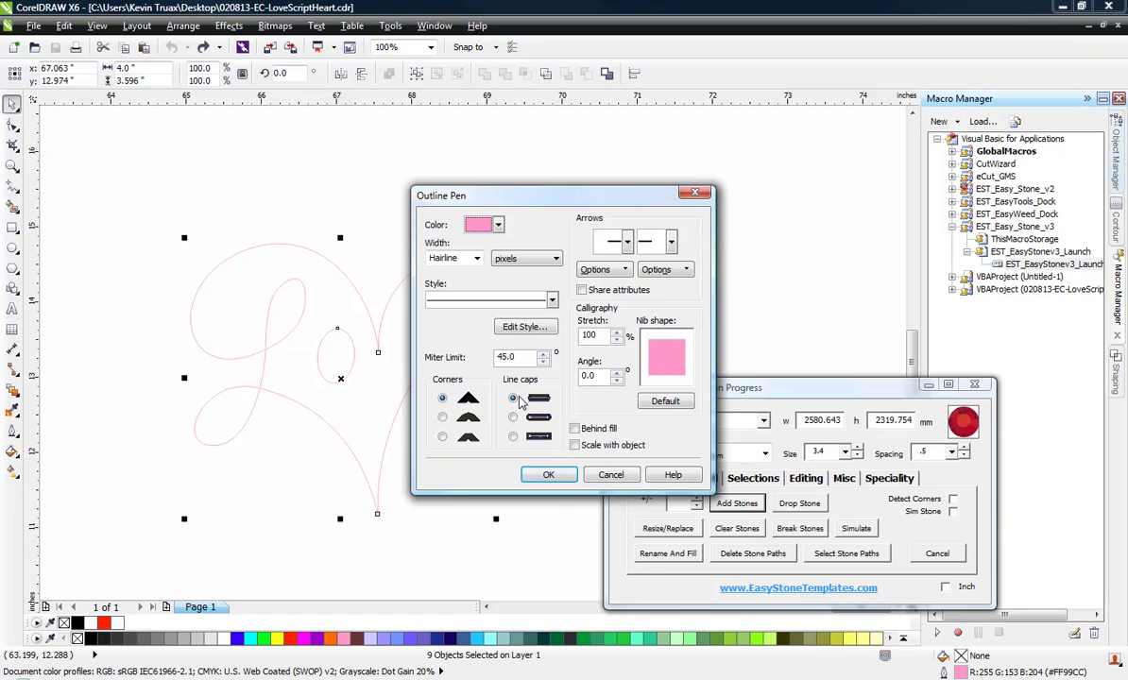
left_click(513, 419)
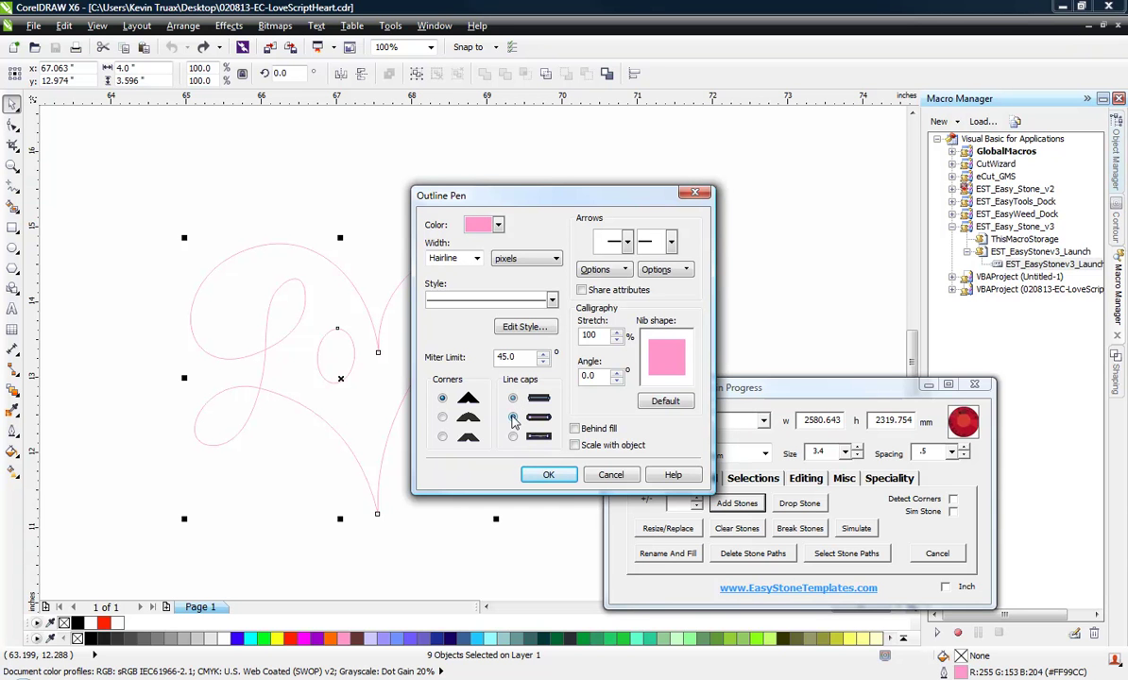
left_click(443, 418)
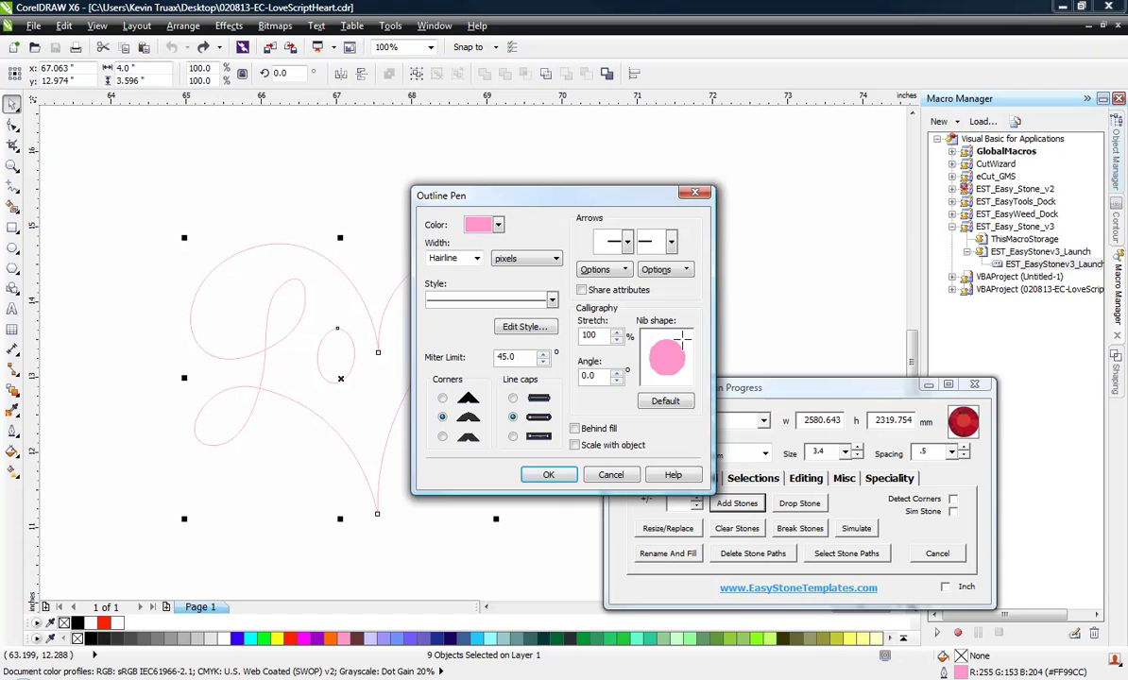
Reshape the nib into a narrow tilted ellipse and set the outline width to 5 px
left_click(679, 338)
left_click(668, 355)
mouse_move(668, 356)
left_mouse_down()
mouse_move(674, 347)
mouse_move(672, 362)
left_mouse_up()
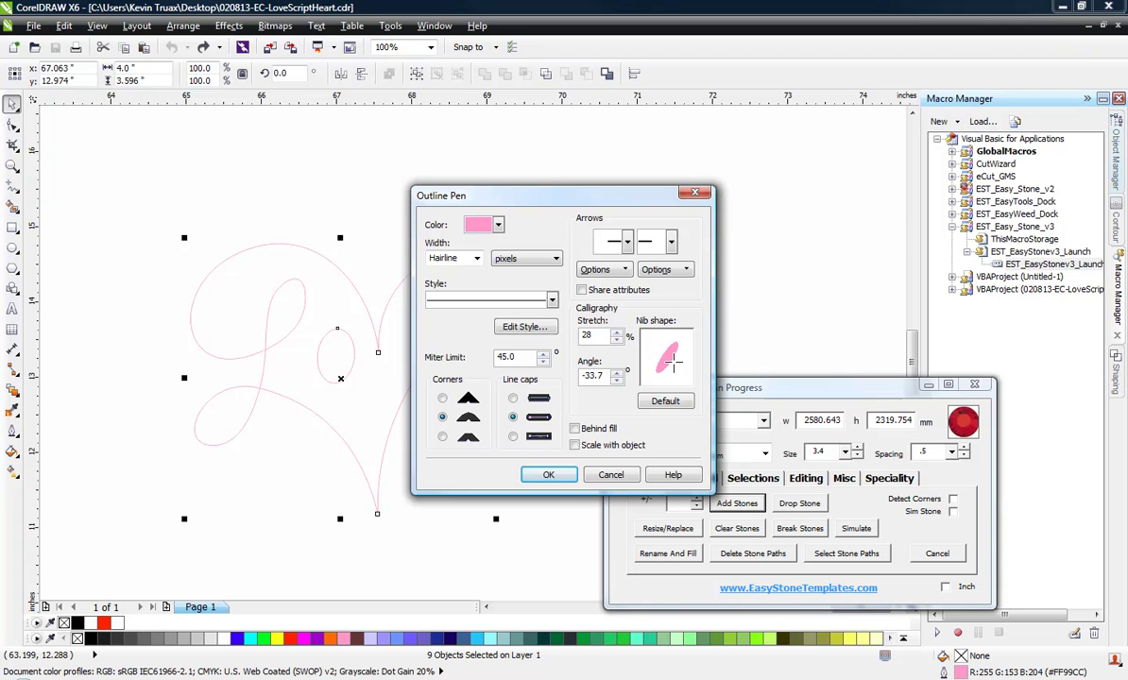
left_click(477, 260)
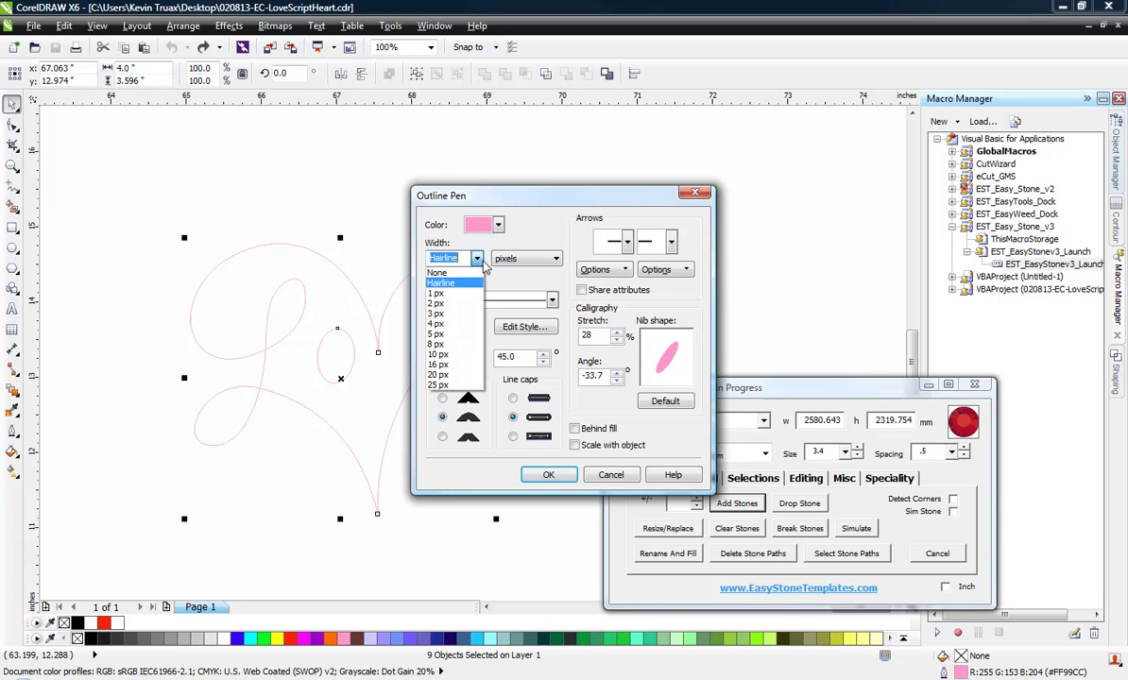
left_click(439, 336)
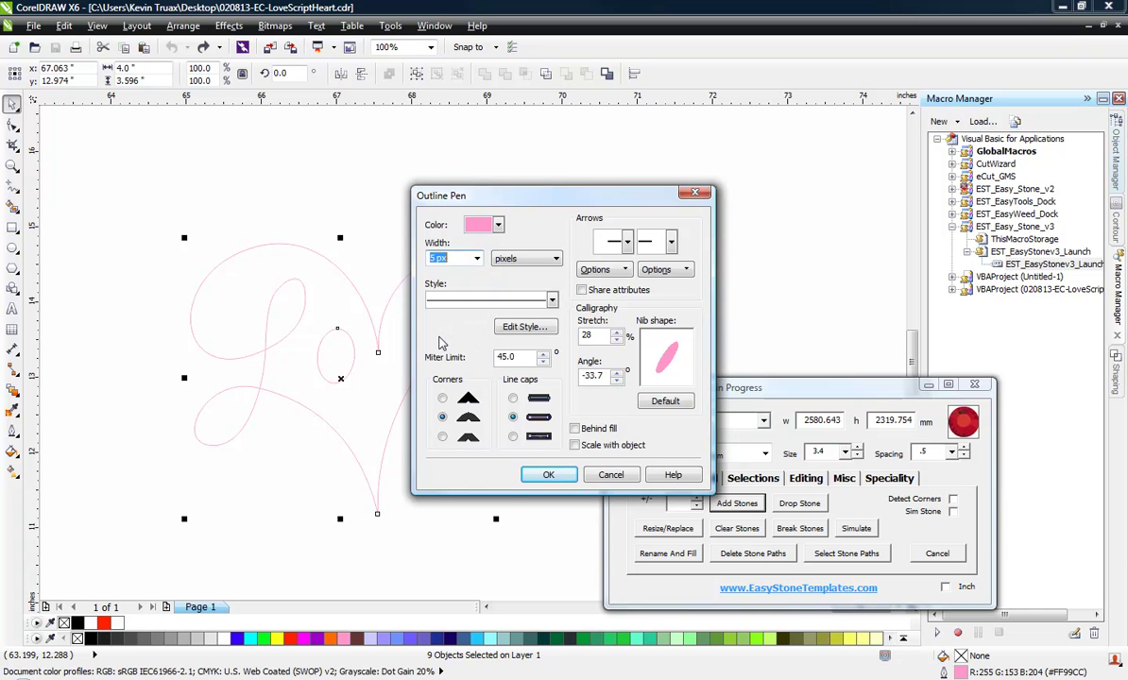
Apply the 5 px calligraphic outline and inspect the deselected heart
left_click(552, 472)
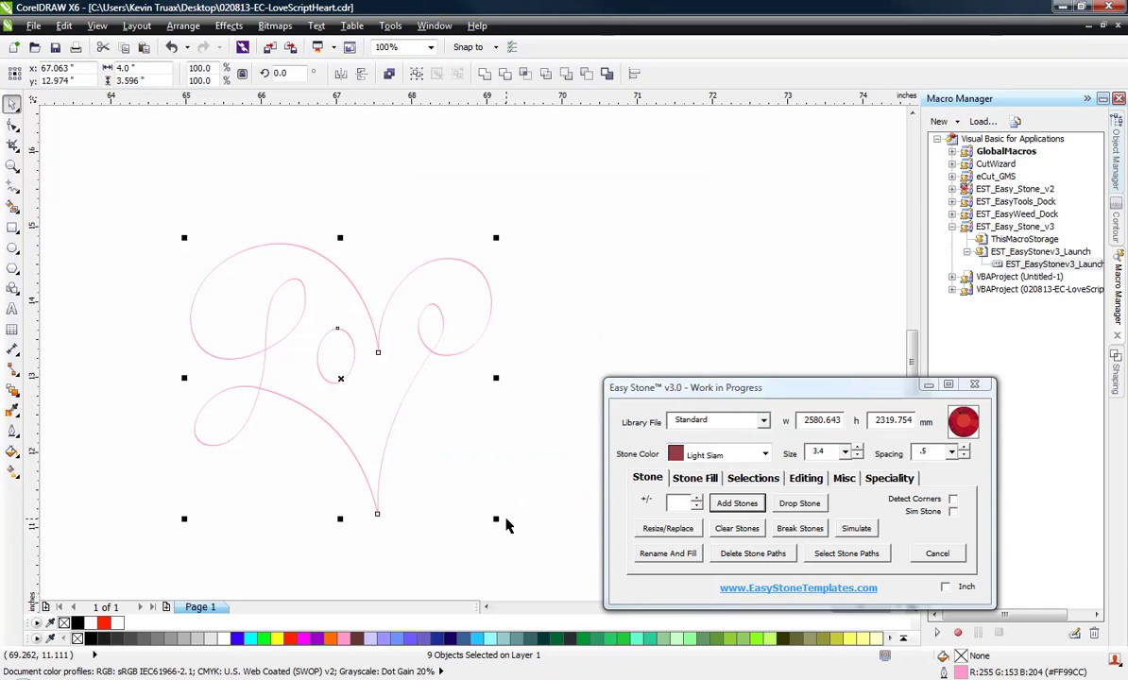
left_click(417, 328)
scroll(418, 328, "up", 4)
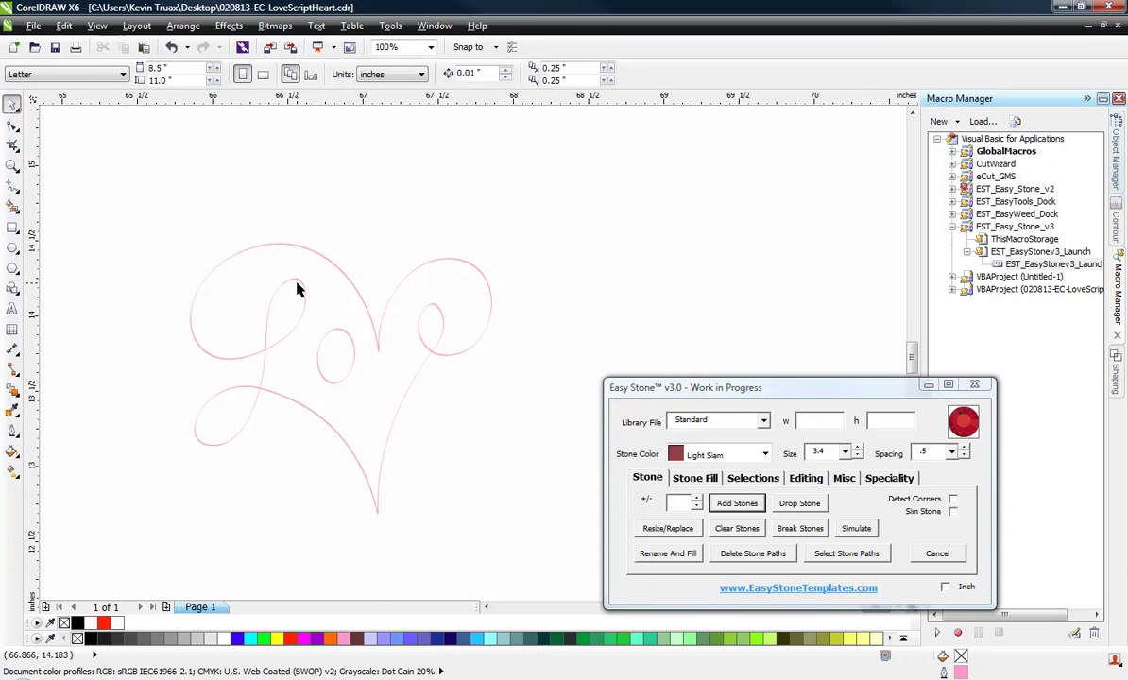
scroll(433, 319, "down", 4)
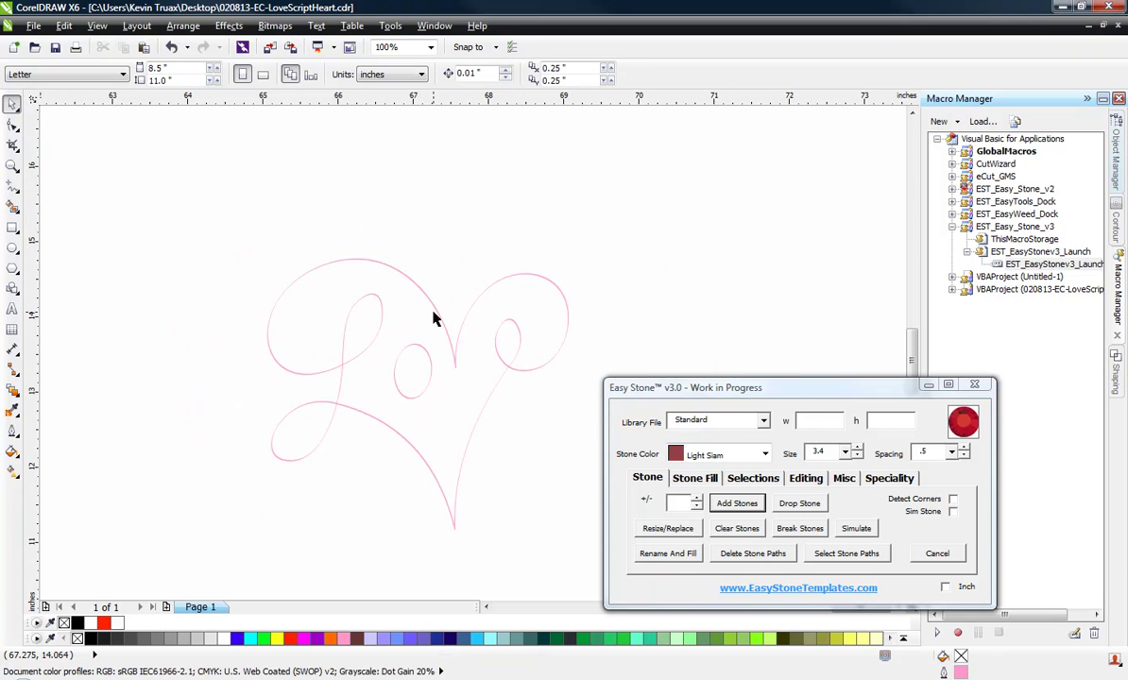
Reselect the heart and raise its Outline Pen width to 60 px
left_click_drag(168, 217, 587, 573)
left_click(12, 431)
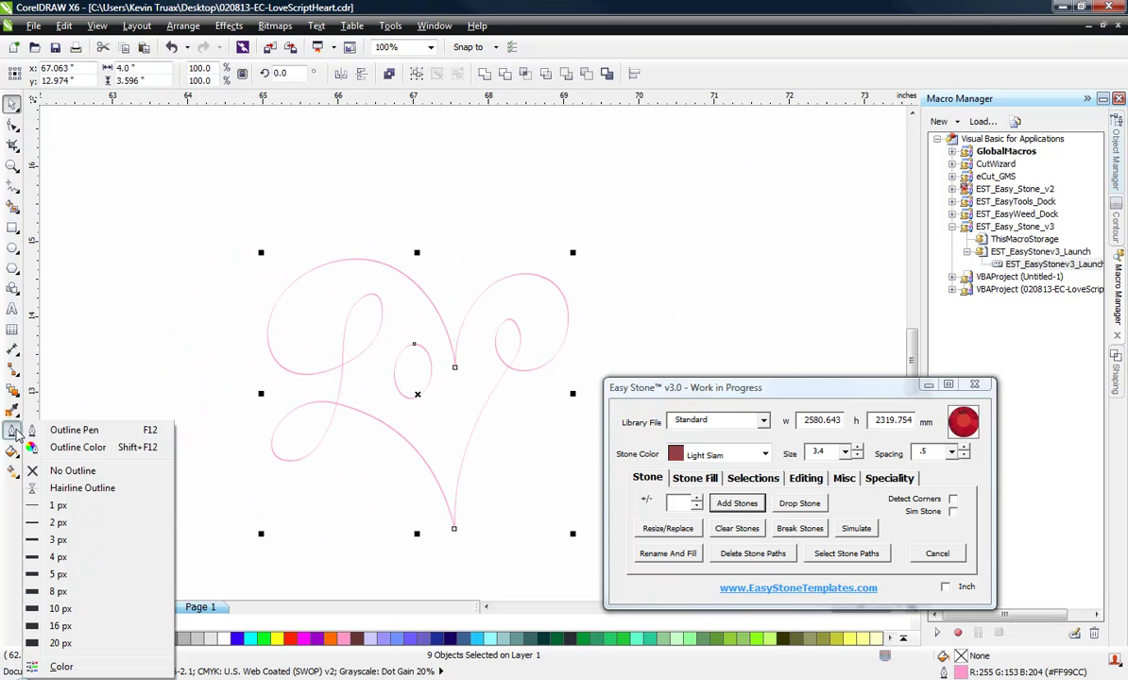
left_click(94, 430)
double_click(446, 263)
type("60")
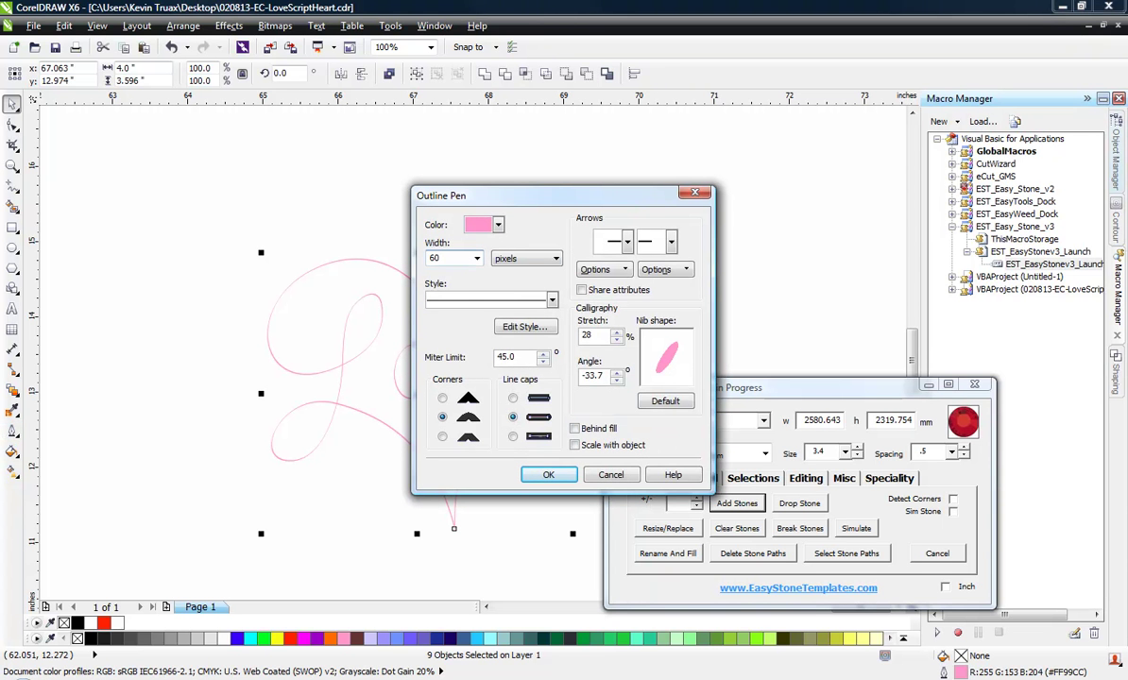
left_click(546, 475)
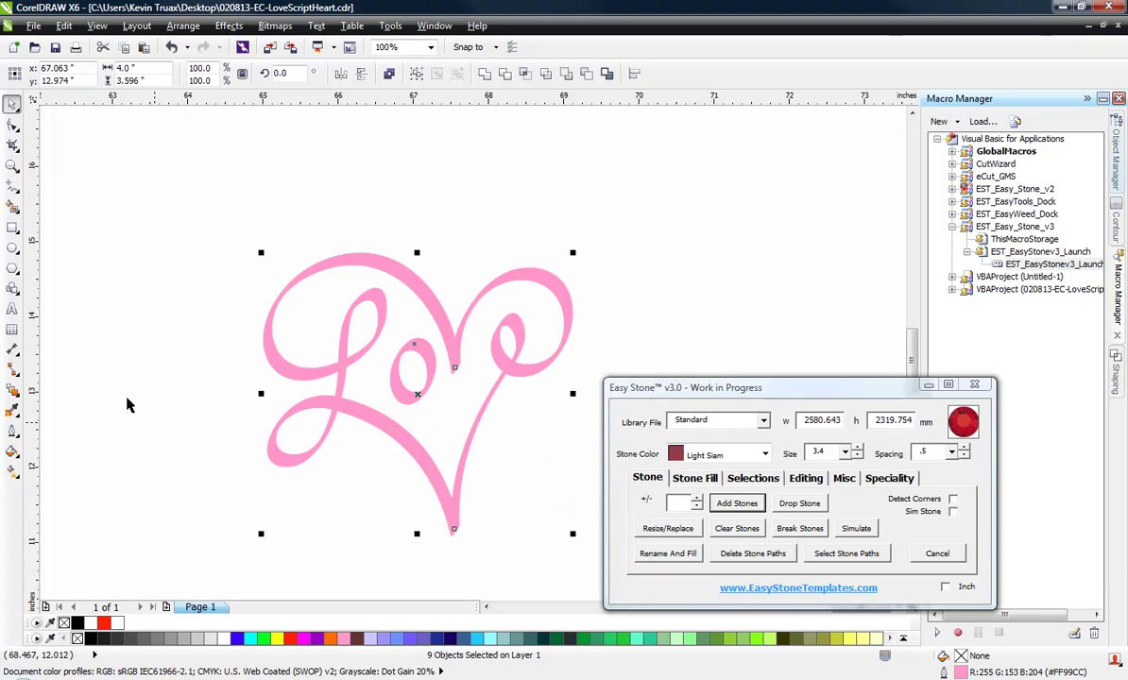
left_click(182, 395)
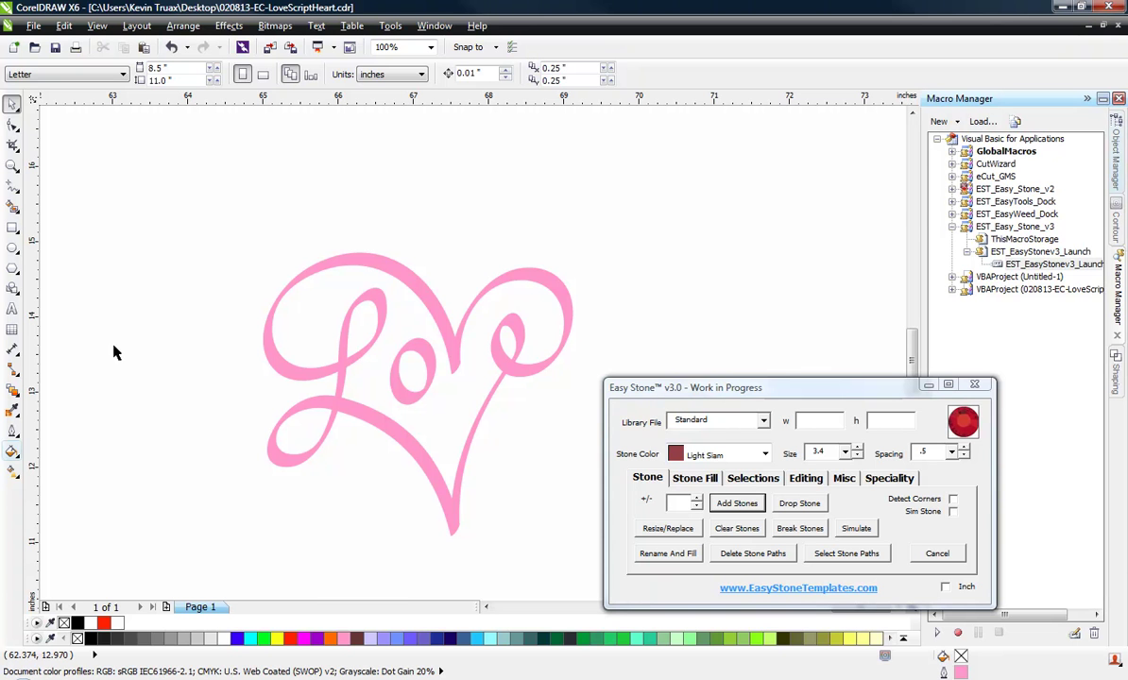
Retilt the heart's calligraphic nib in Outline Pen, then reselect all nine heart pieces
left_click_drag(202, 186, 645, 579)
left_click(12, 430)
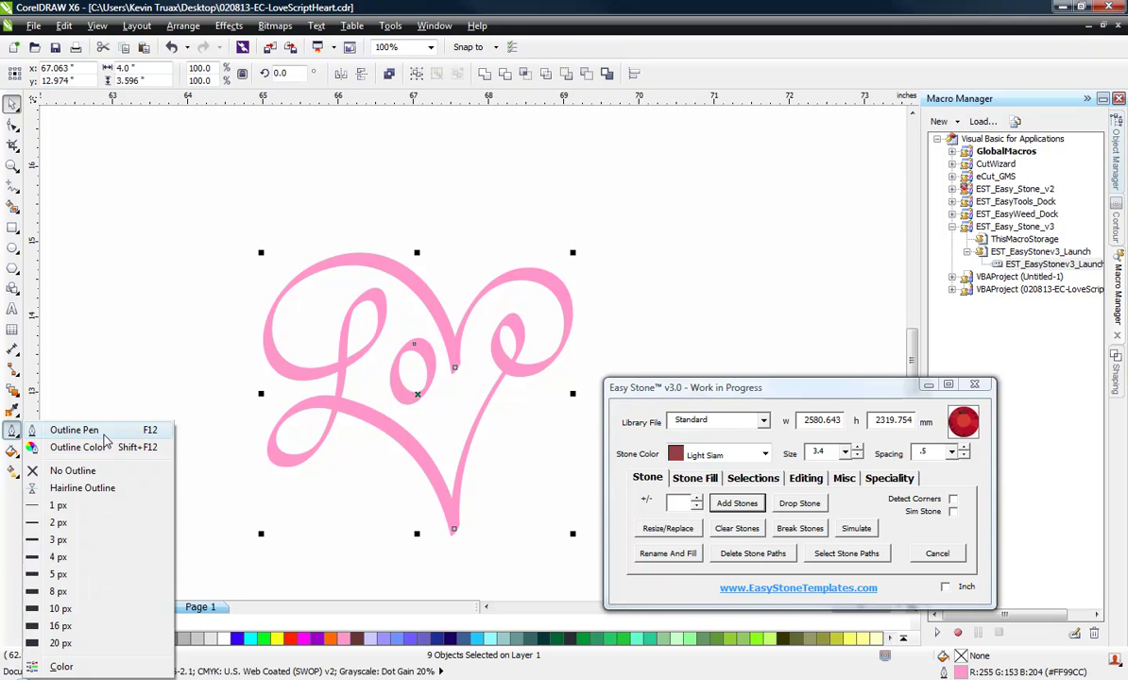
left_click(90, 431)
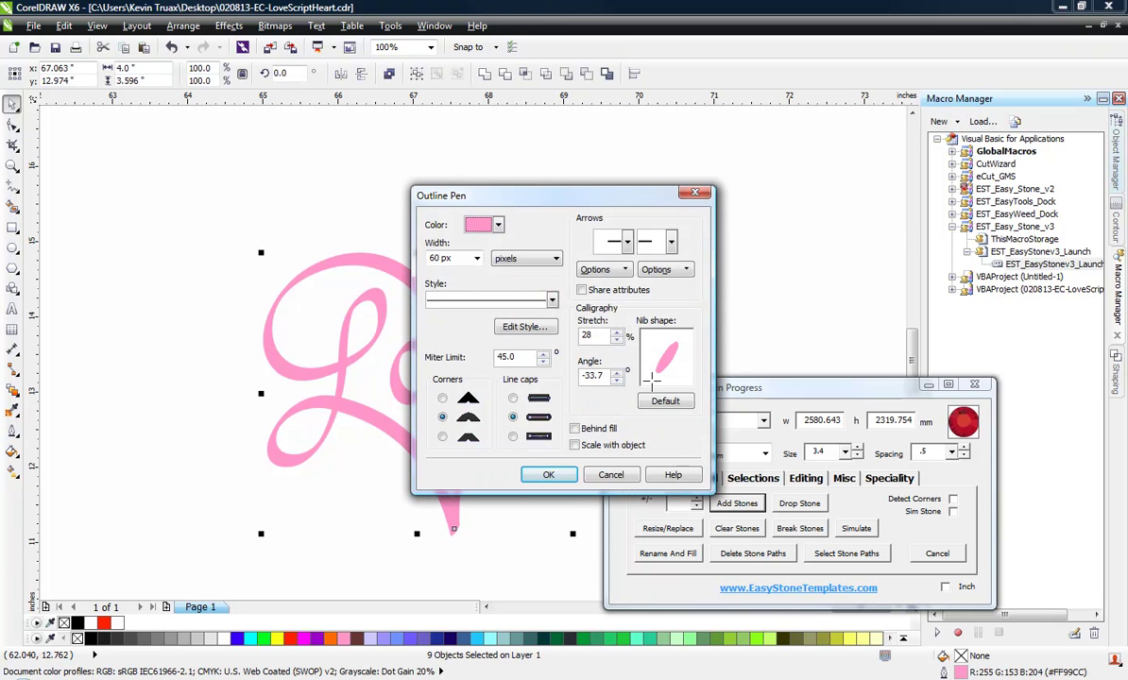
left_click_drag(677, 330, 667, 357)
left_click(548, 474)
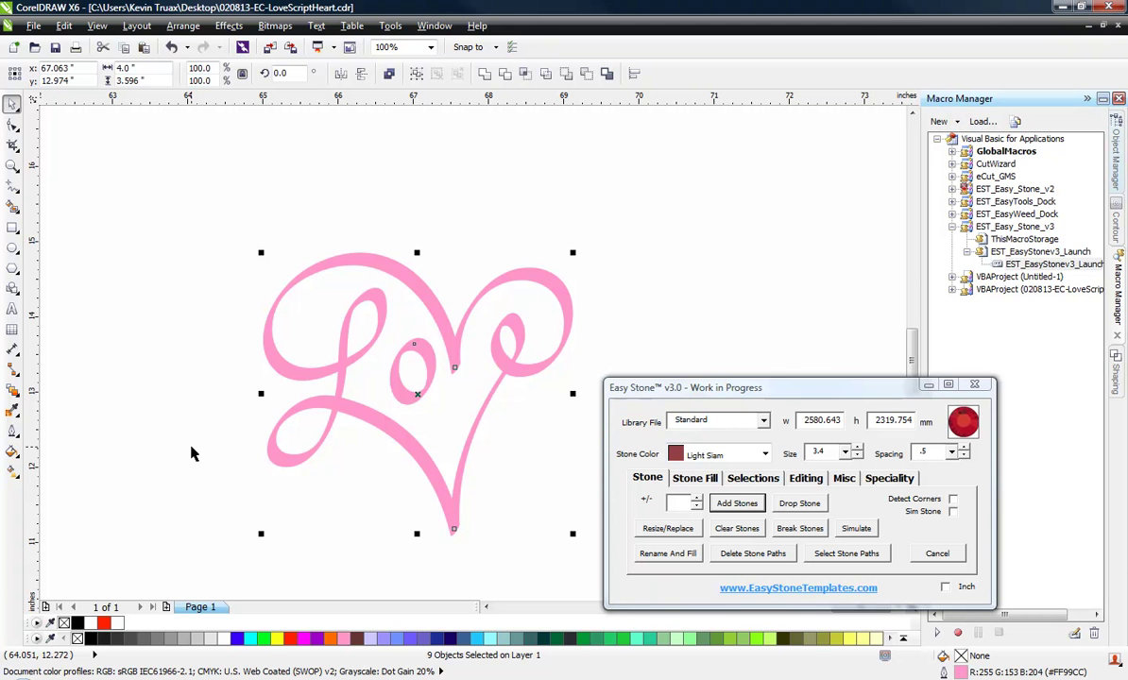
left_click(142, 370)
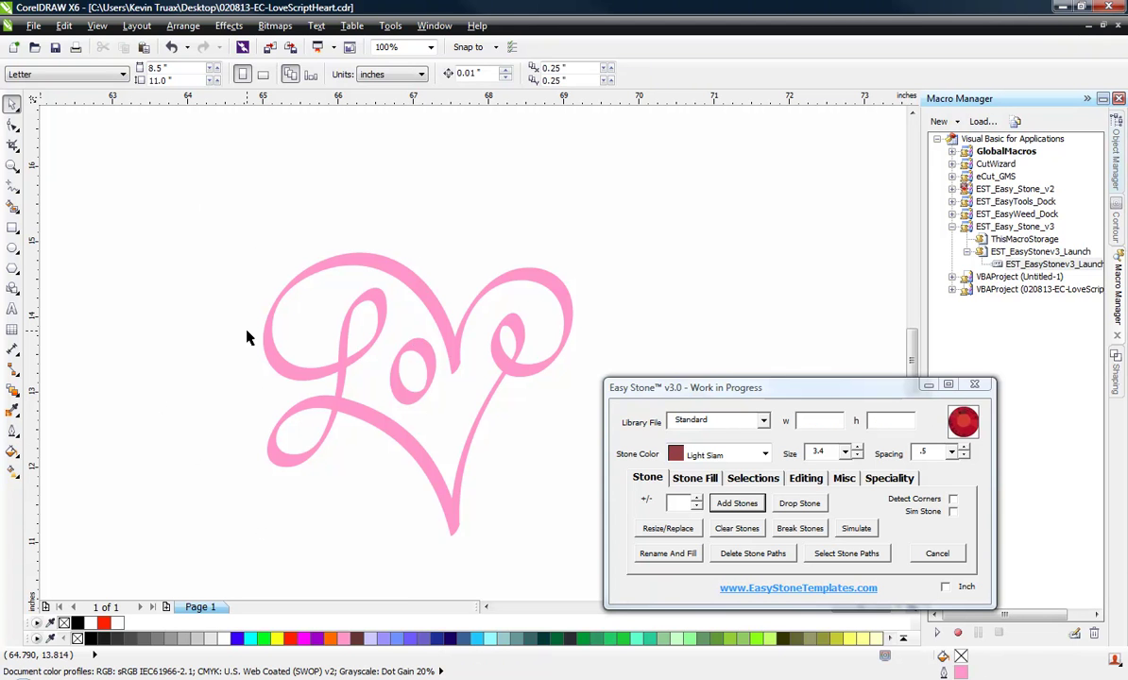
left_click_drag(203, 204, 605, 571)
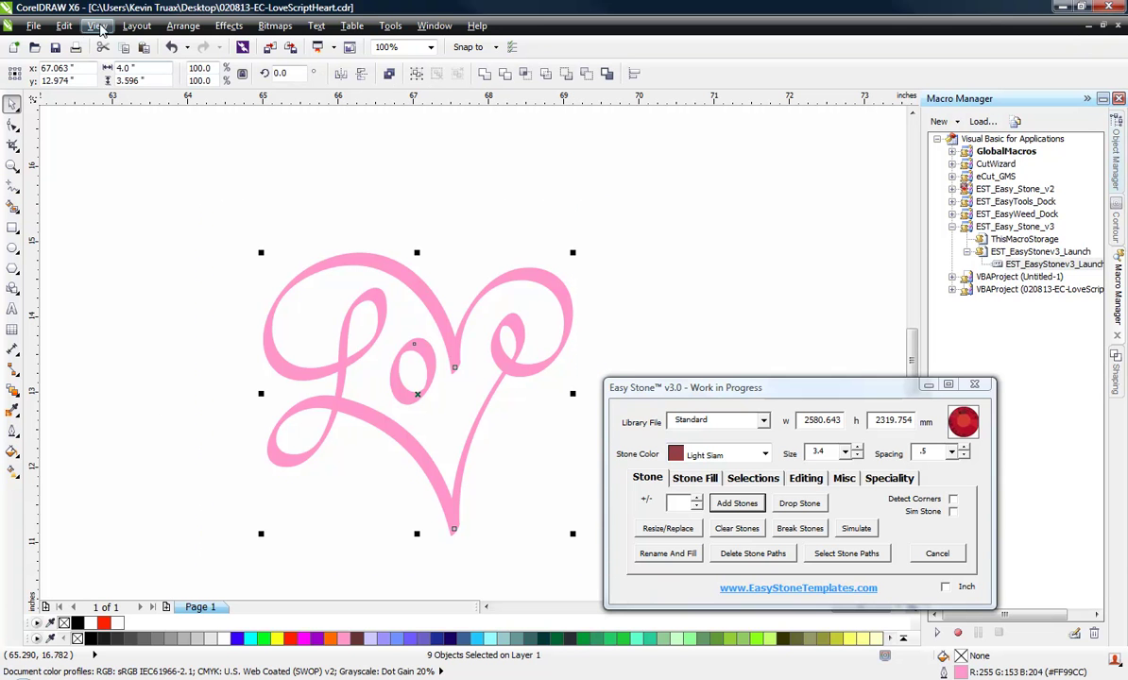
left_click(95, 28)
left_click(115, 60)
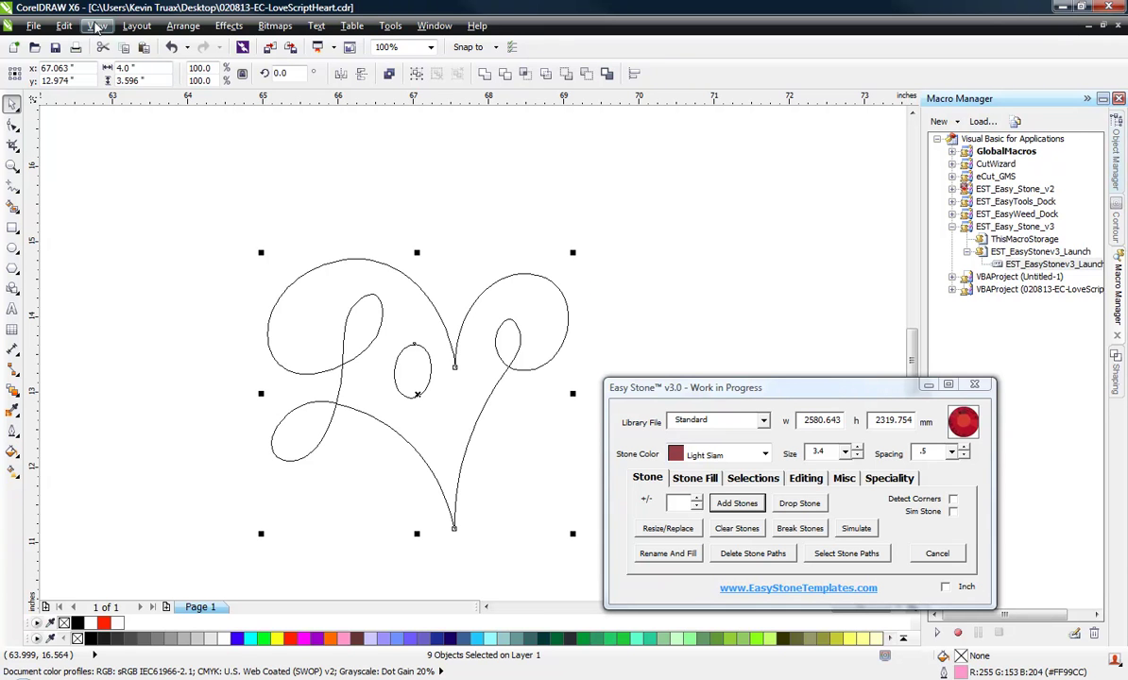
left_click(96, 25)
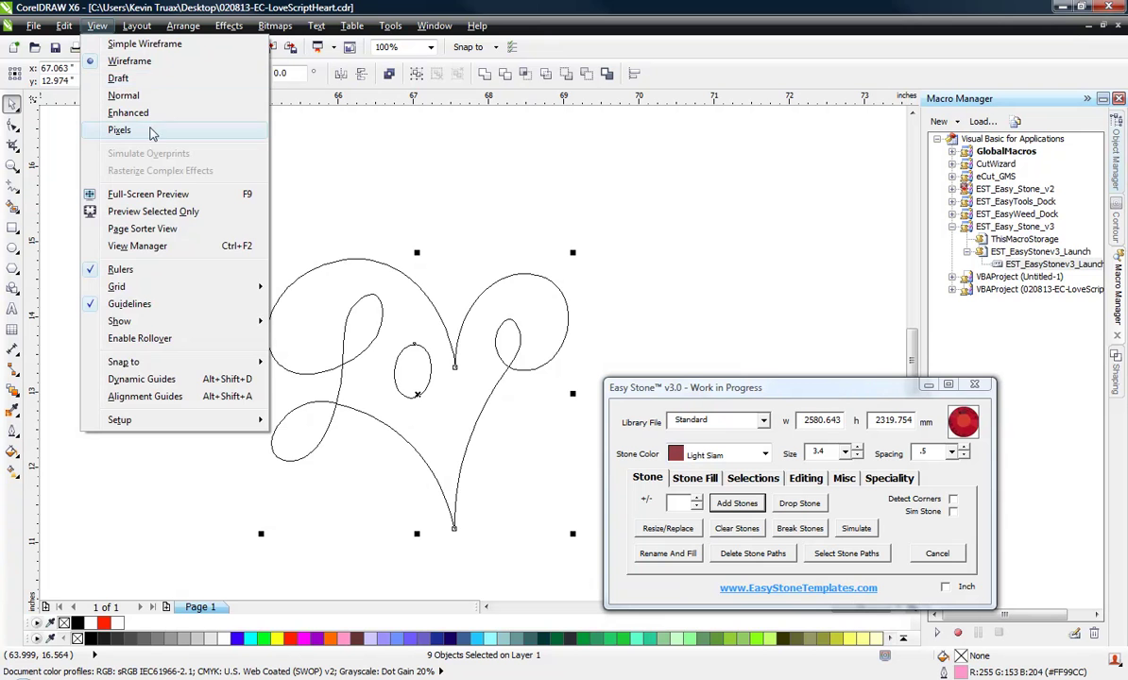
left_click(153, 113)
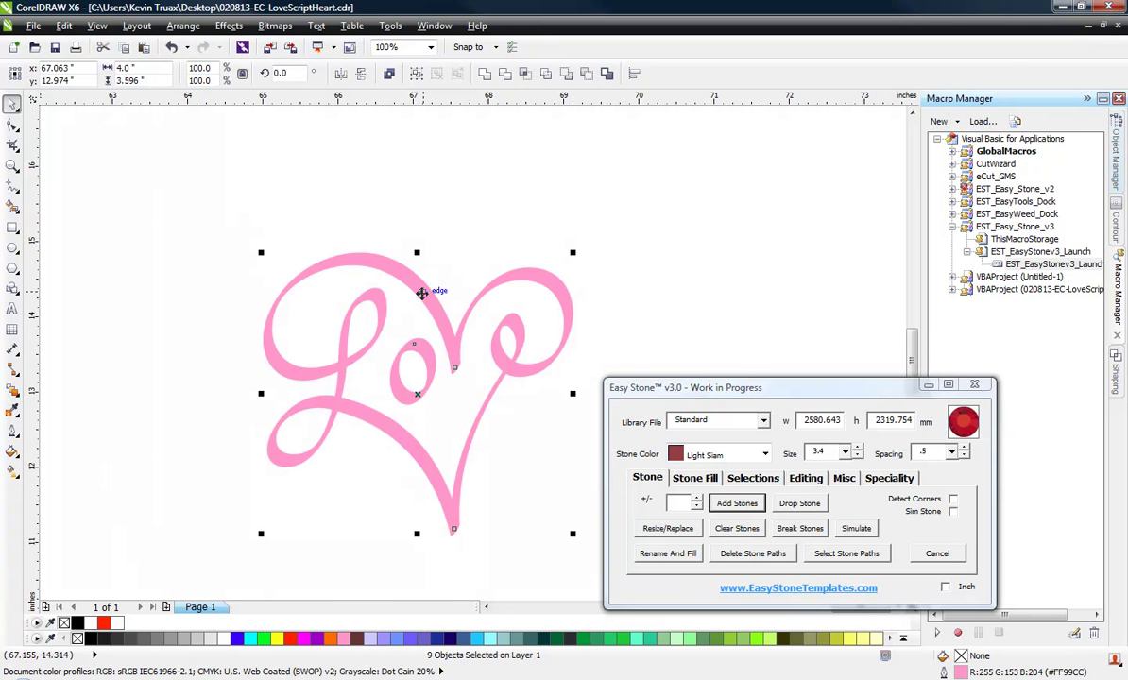
right_click(422, 293)
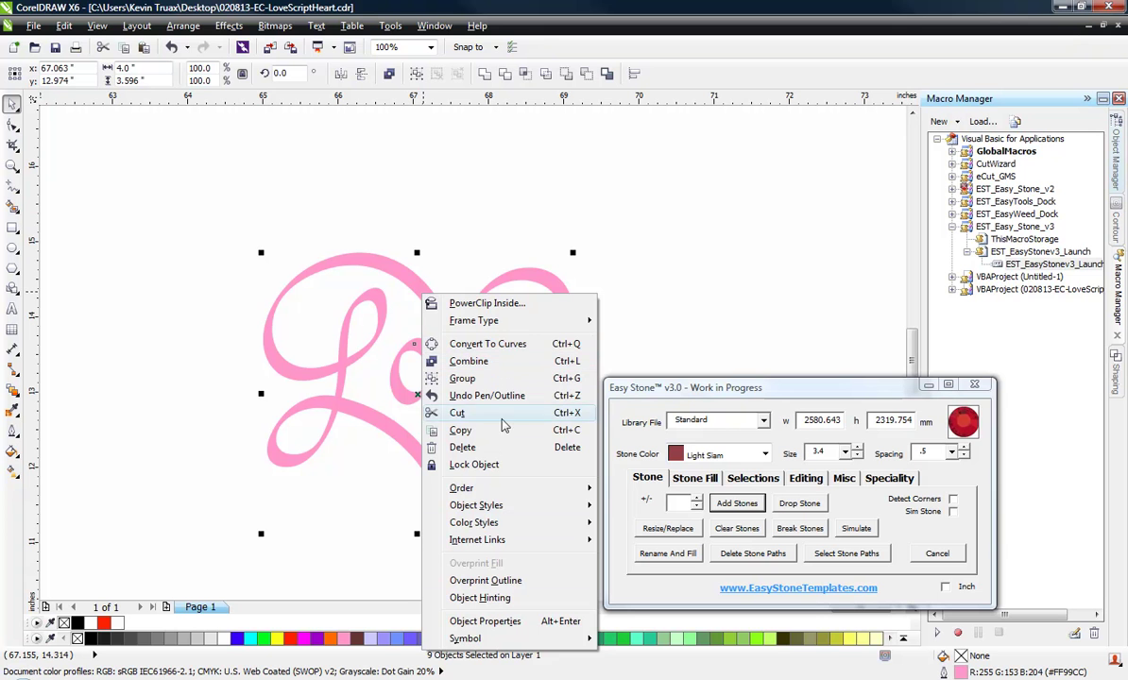
Convert the heart's thick outlines into filled objects with Arrange > Convert Outline To Object
left_click(195, 23)
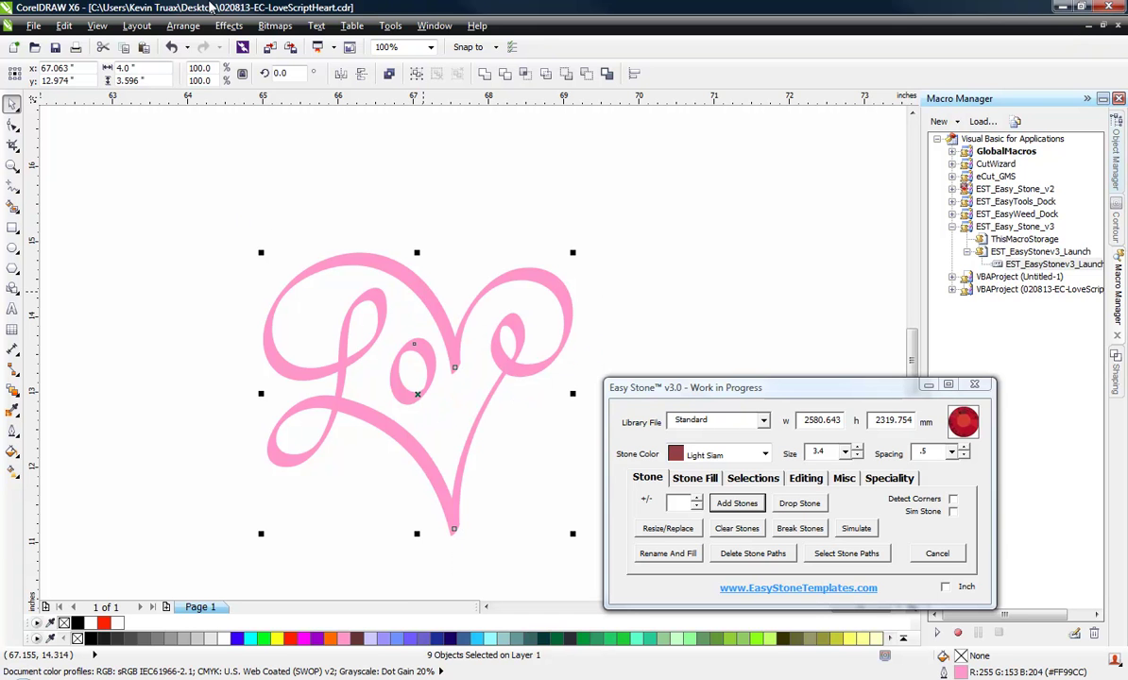
left_click(187, 26)
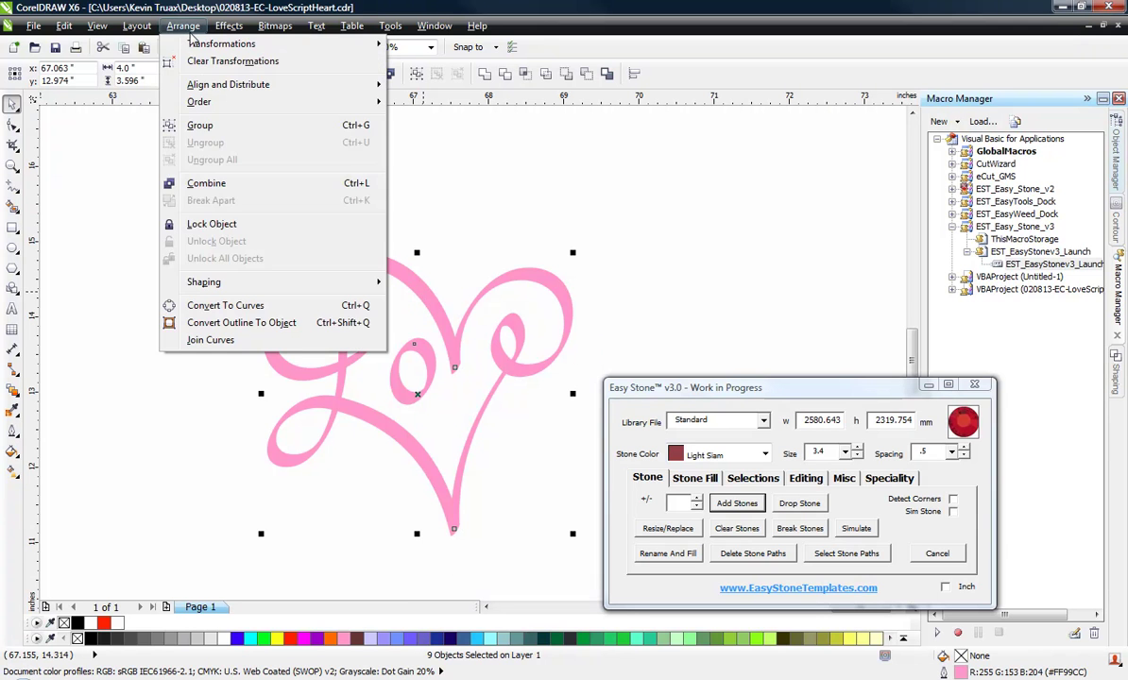
left_click(216, 324)
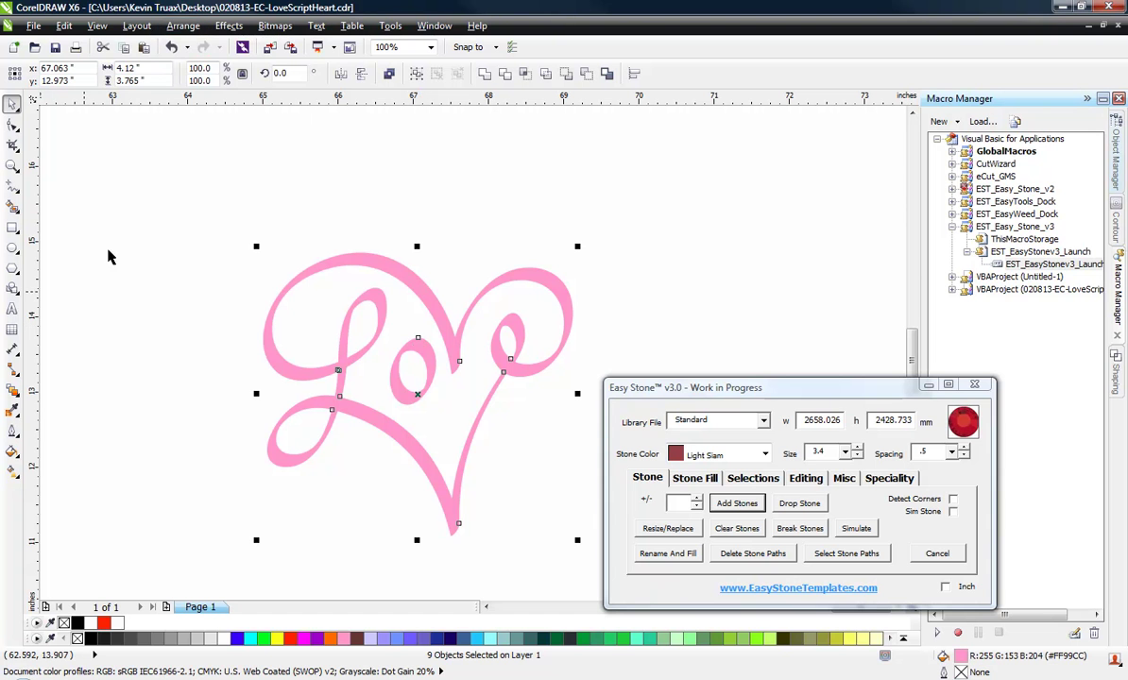
Switch the display to Wireframe and clear the selection
left_click(98, 26)
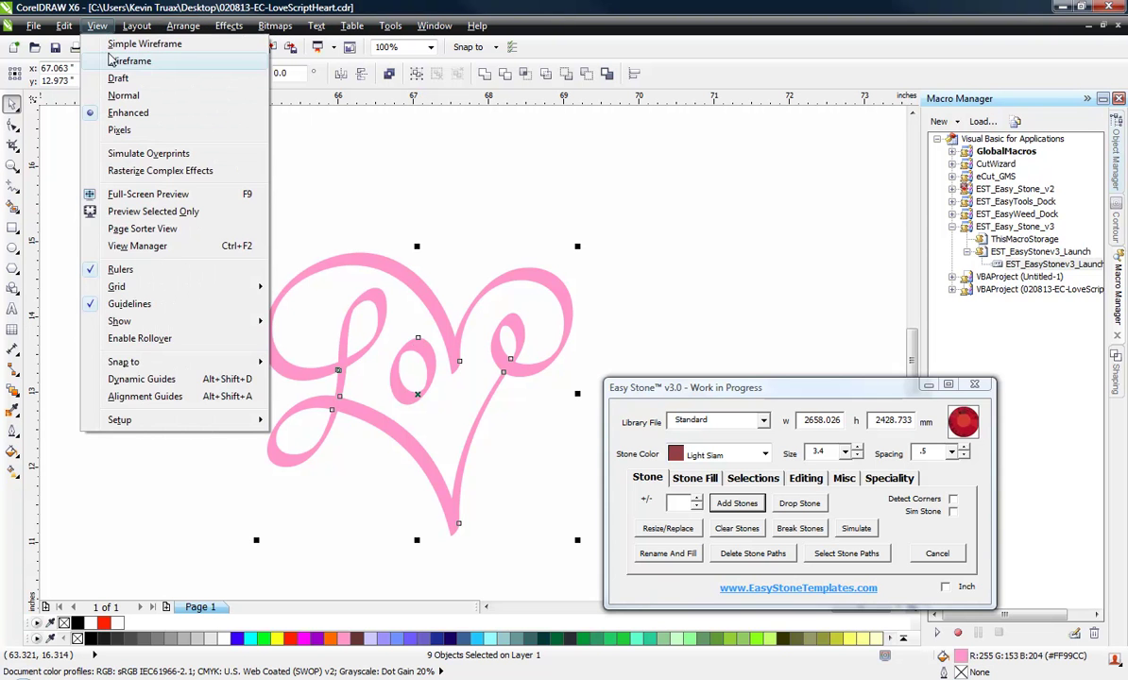
left_click(100, 56)
left_click(211, 263)
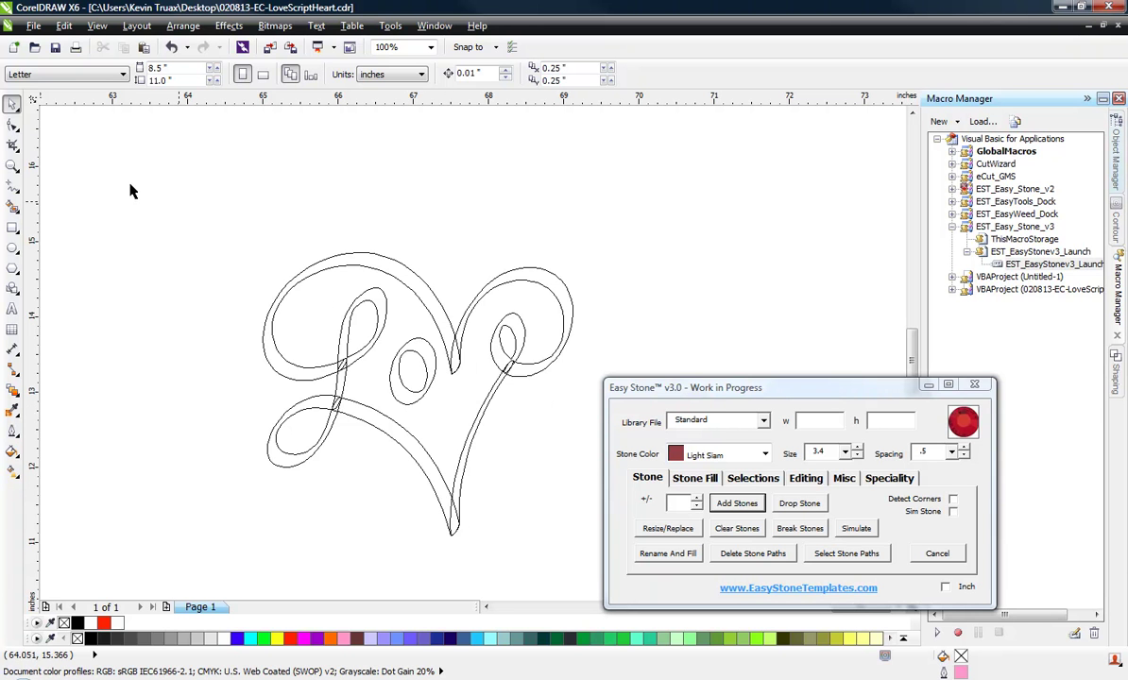
Weld all the heart pieces into one outline
left_click_drag(129, 186, 588, 560)
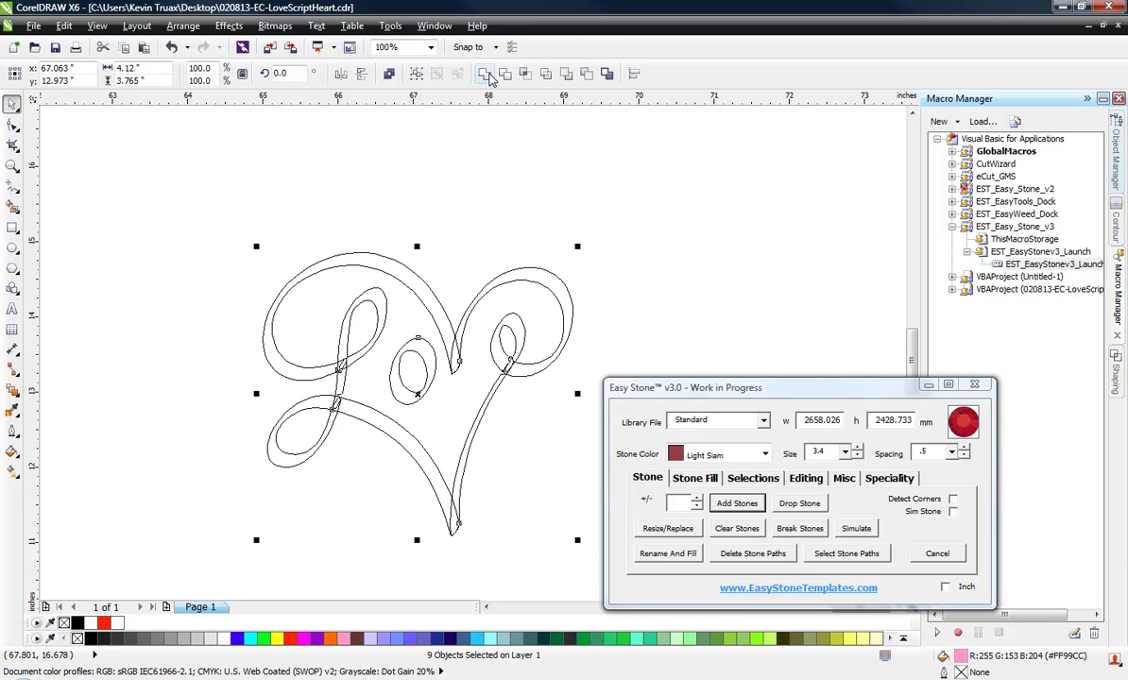
left_click(488, 78)
left_click(488, 189)
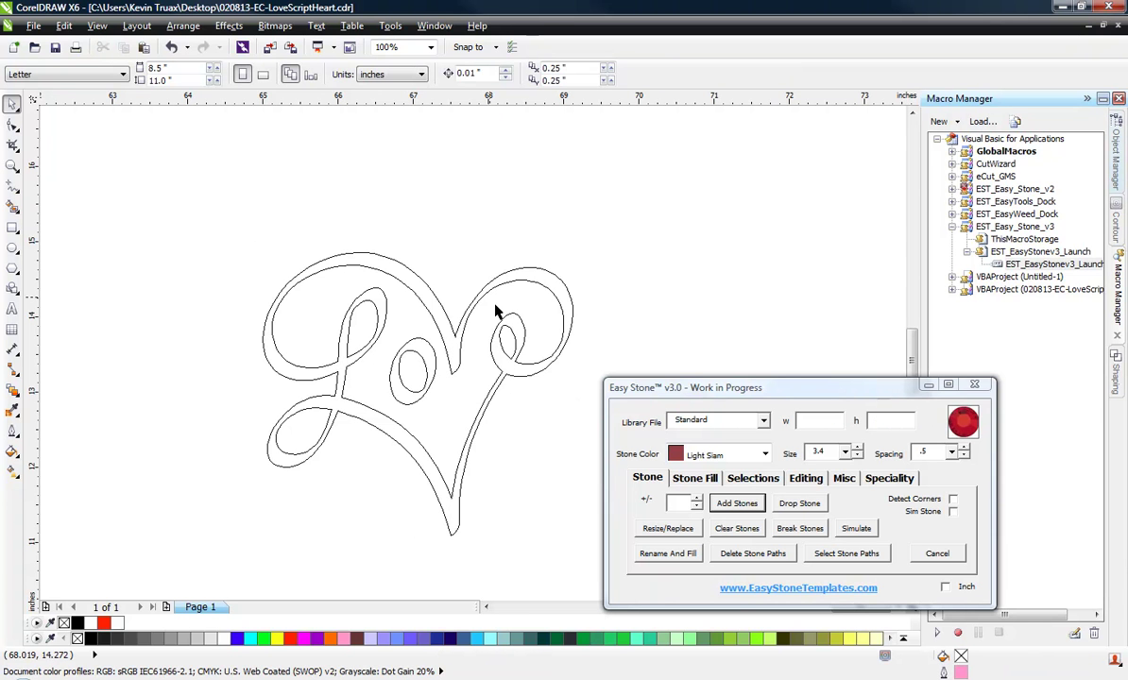
Click the welded heart to confirm it is a single curve
left_click(501, 369)
left_click(557, 450)
left_click(518, 377)
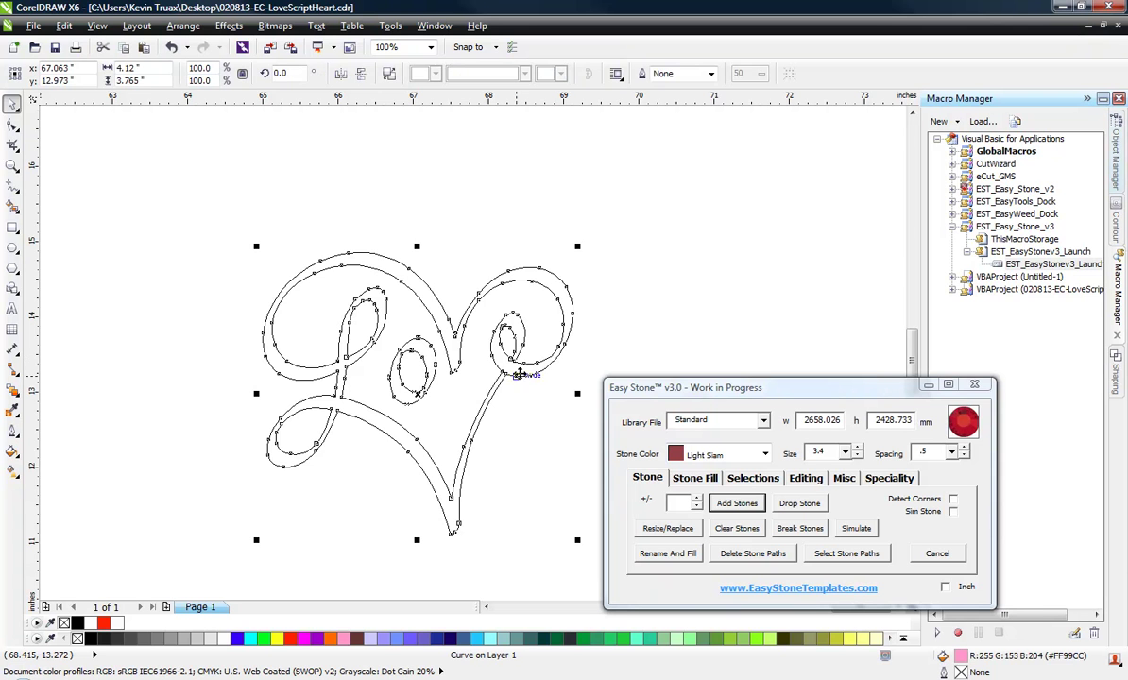
left_click(567, 464)
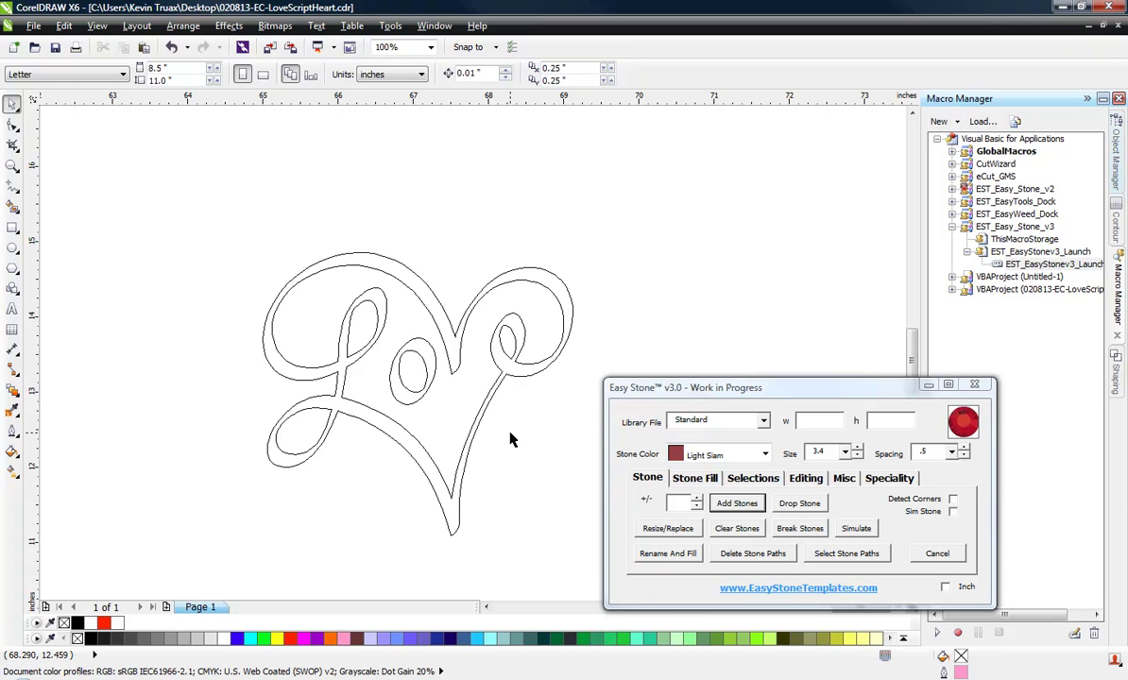
Switch the view mode from Wireframe back to Enhanced to show the pink fill
left_click(111, 29)
left_click(110, 28)
left_click(111, 28)
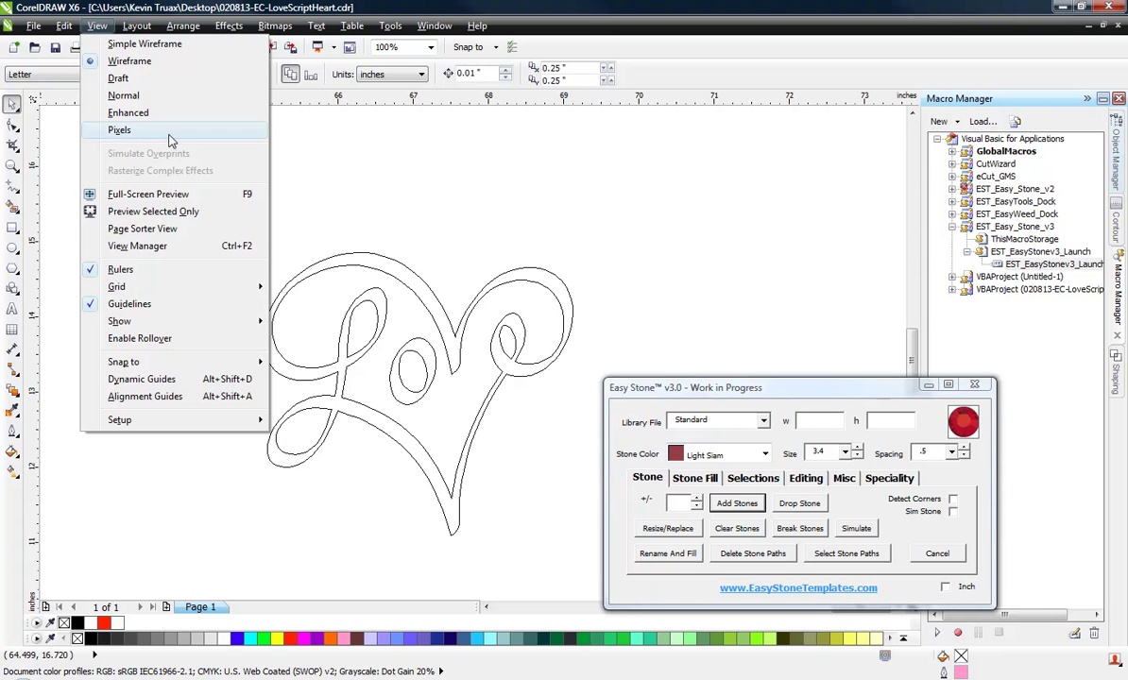
left_click(147, 111)
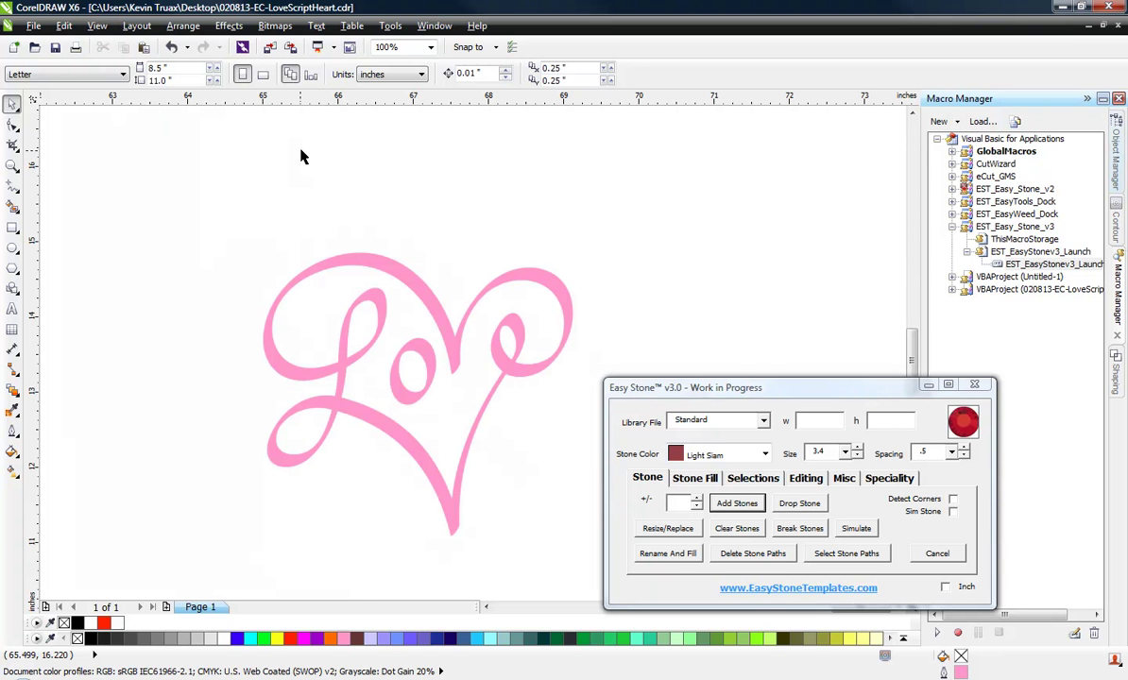